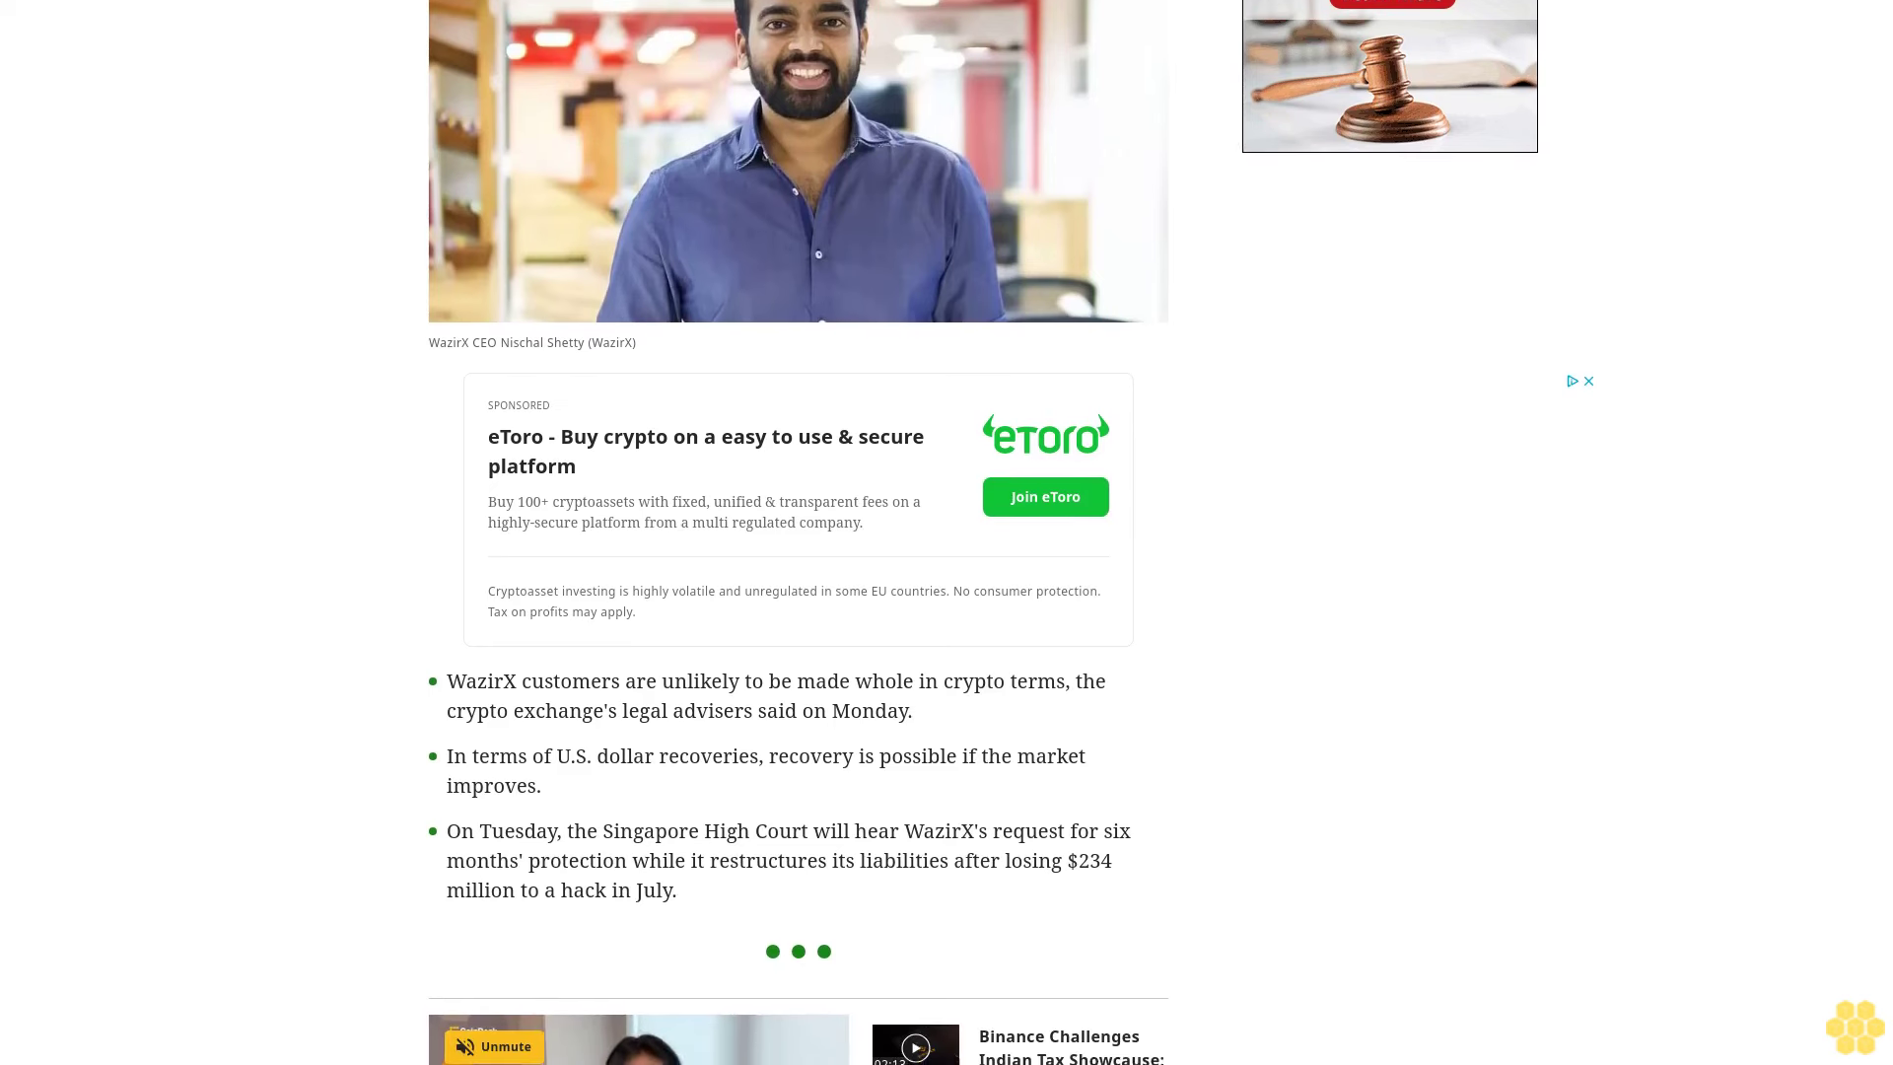
scroll(947, 533, "down", 1)
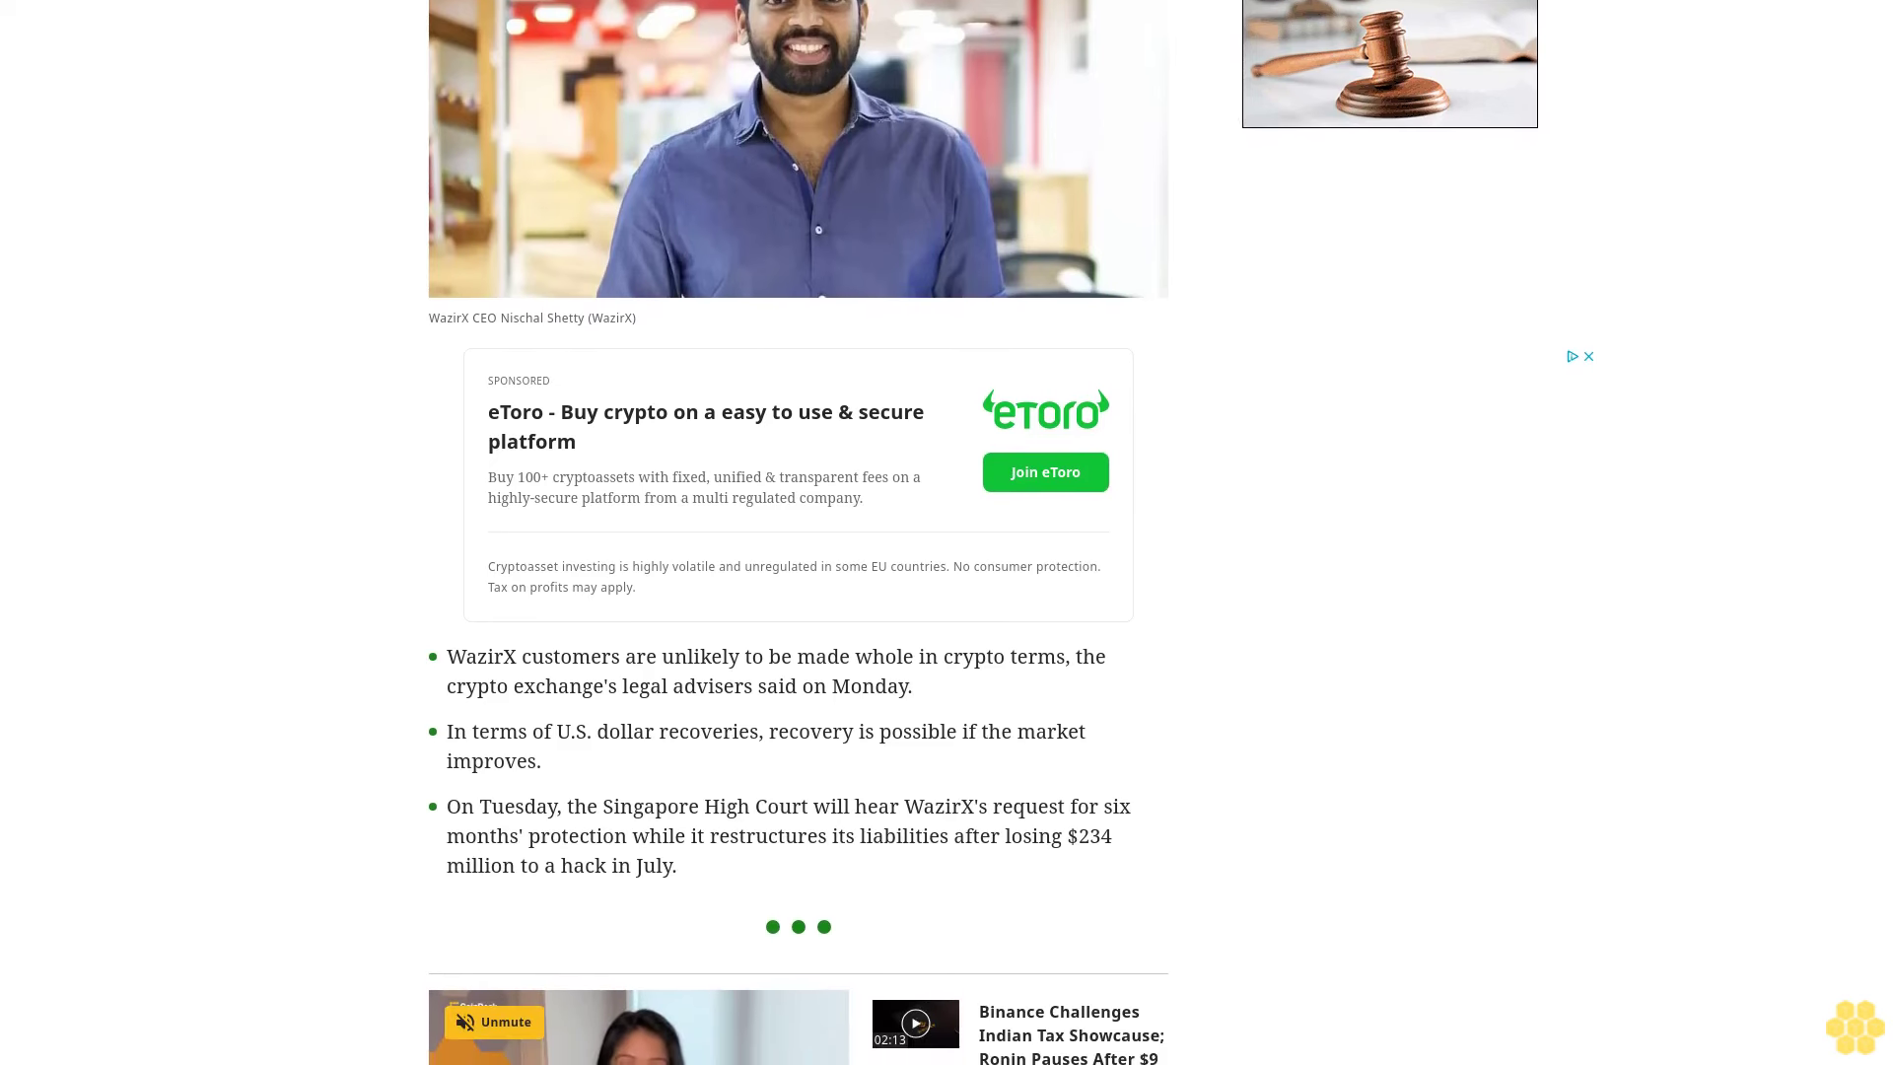
scroll(946, 533, "down", 1)
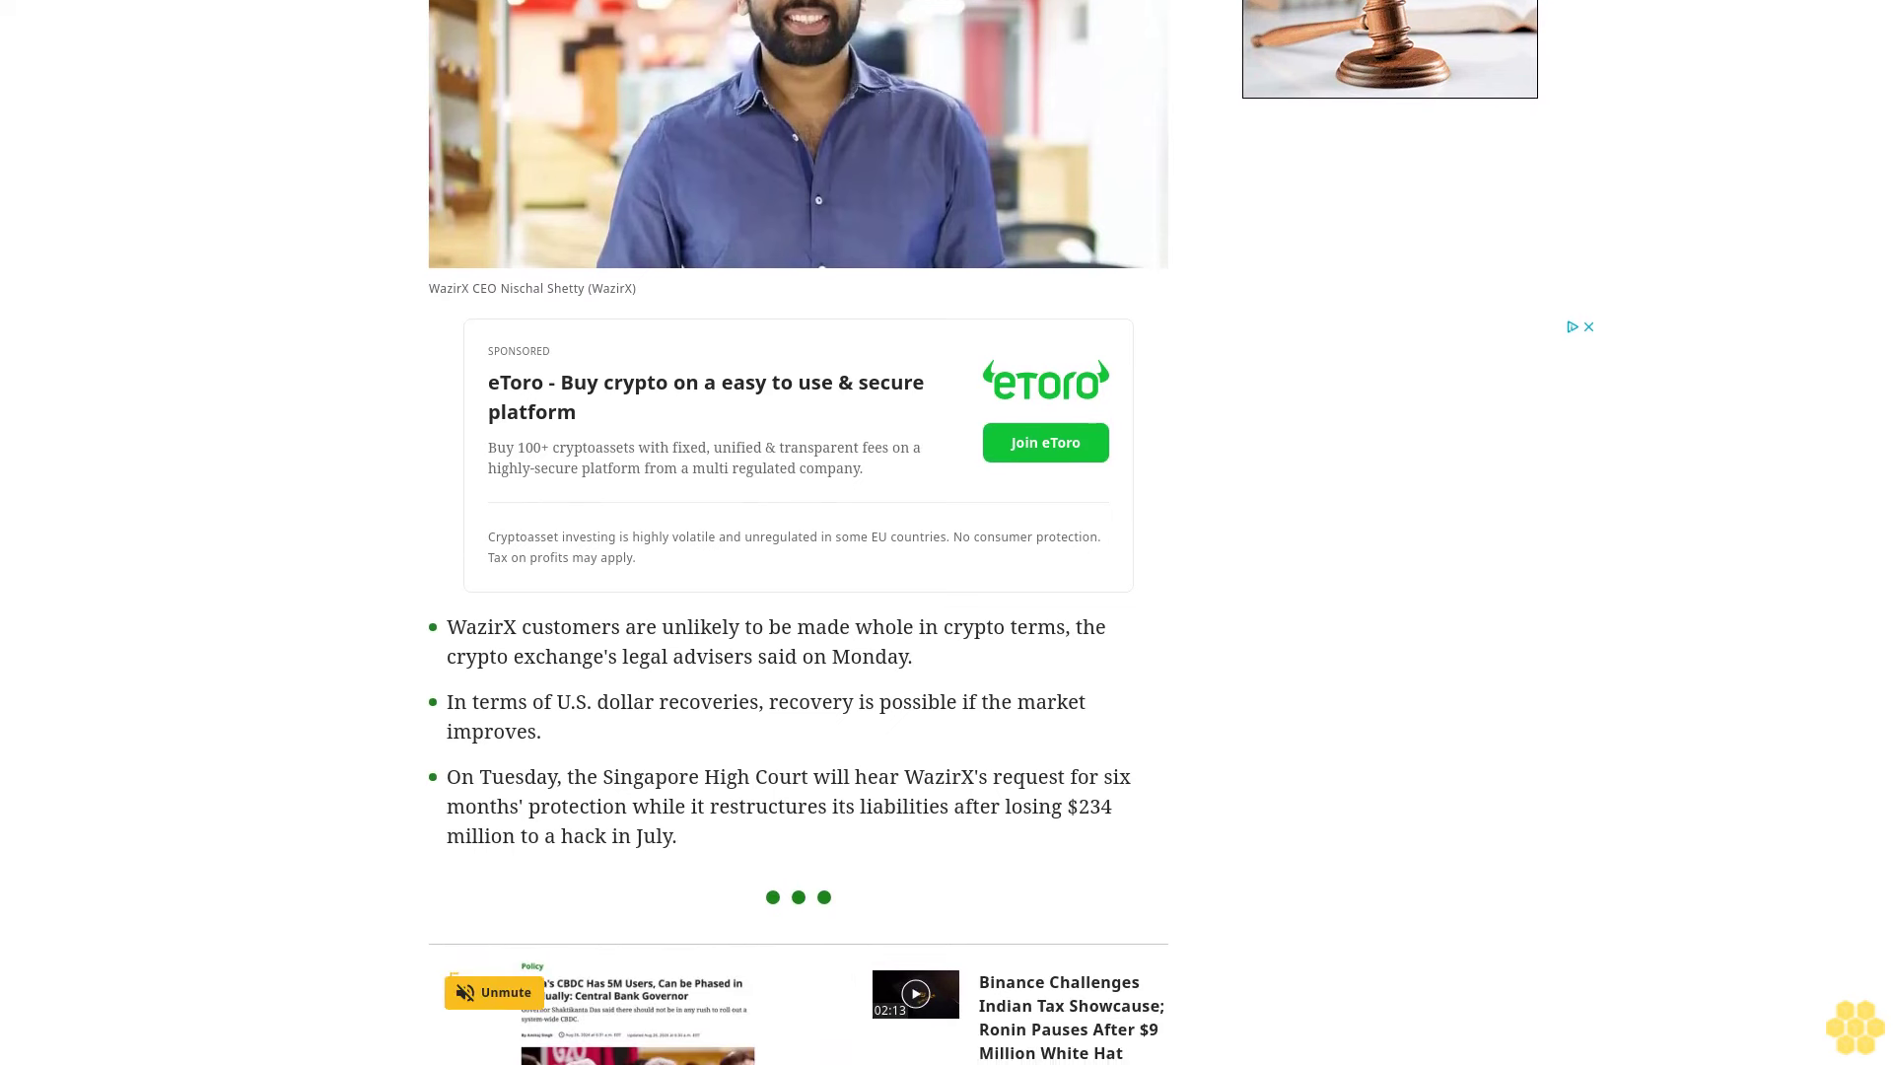